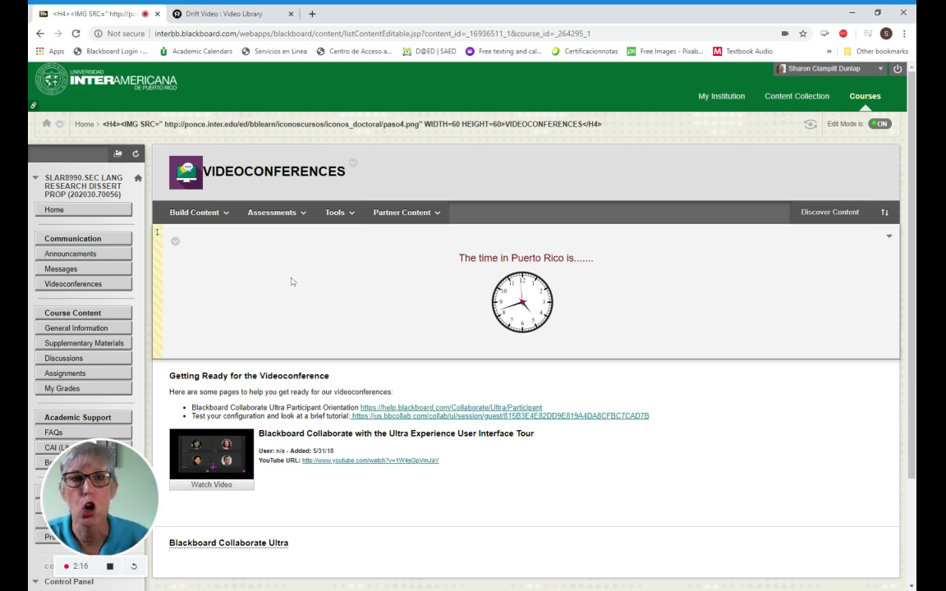
- Open the Blackboard Collaborate Ultra sessions list from the course's Videoconferences page
{"action": "left_click", "coordinate": [335, 213]}
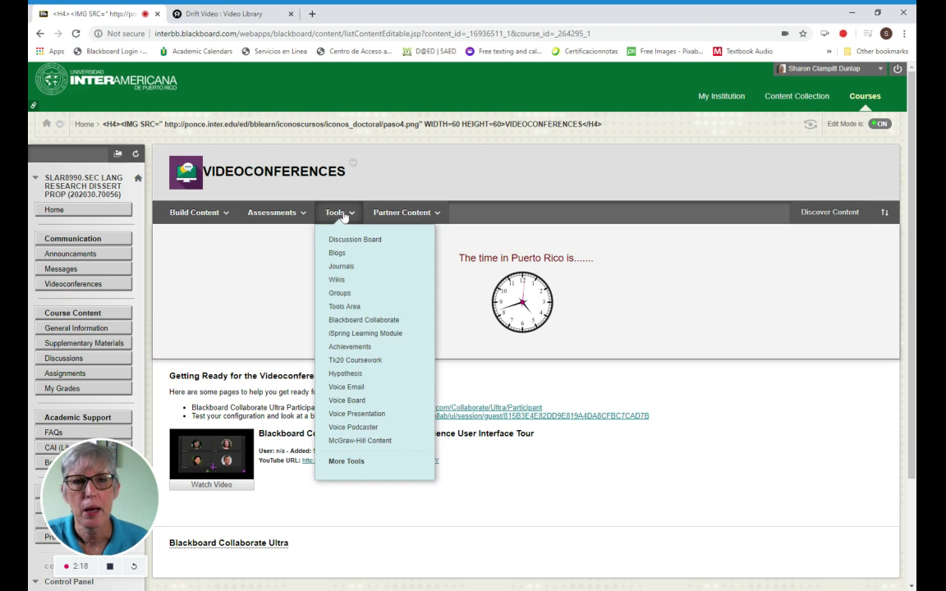
{"action": "left_click", "coordinate": [335, 215]}
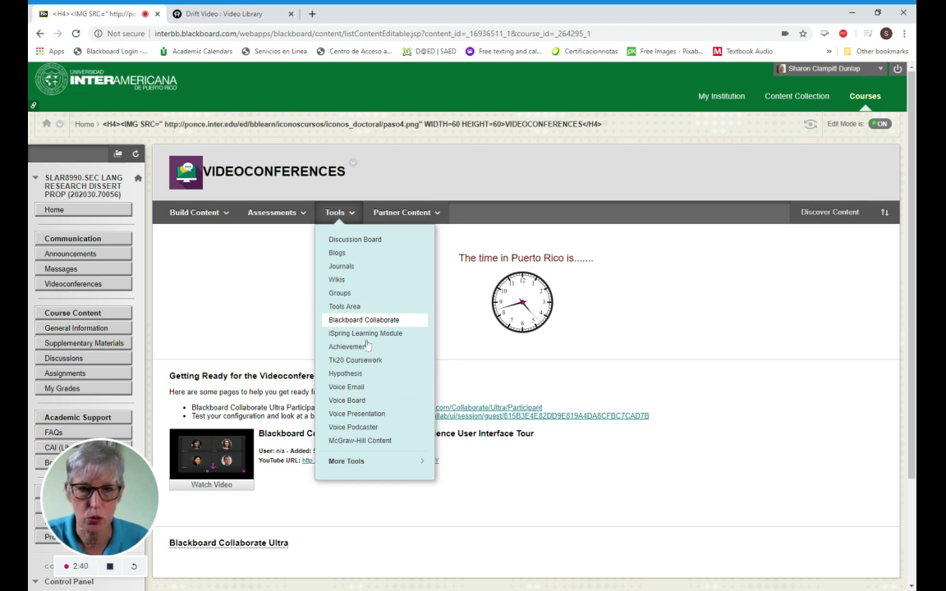
{"action": "left_click", "coordinate": [346, 463]}
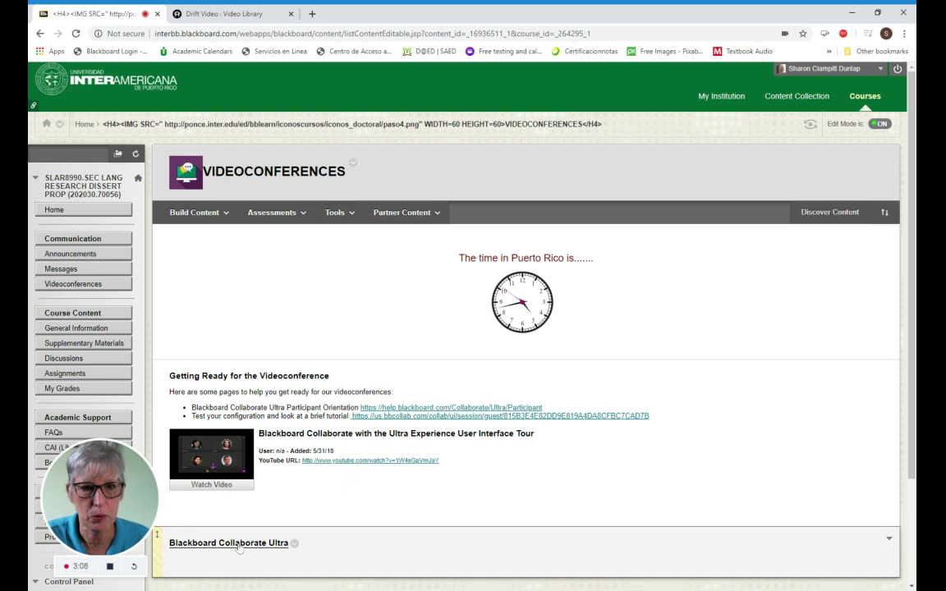
{"action": "left_click", "coordinate": [239, 546]}
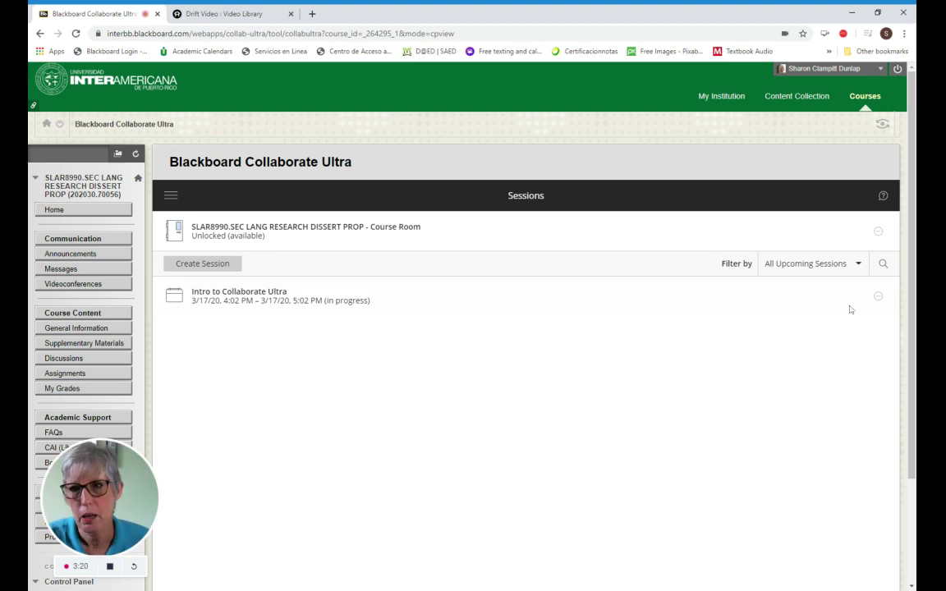
- Delete the existing "Intro to Collaborate Ultra" session permanently
{"action": "left_click", "coordinate": [878, 297]}
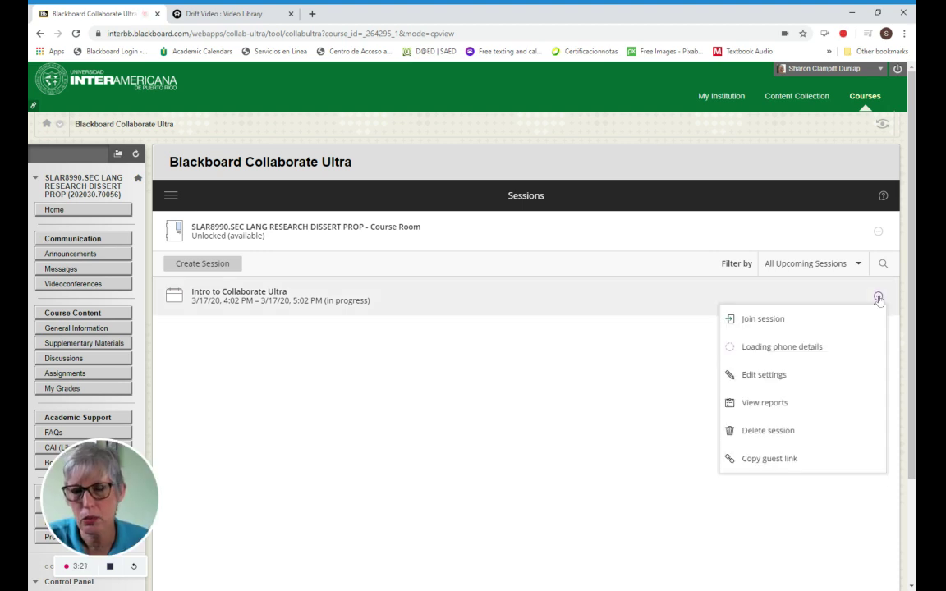
{"action": "left_click", "coordinate": [761, 441]}
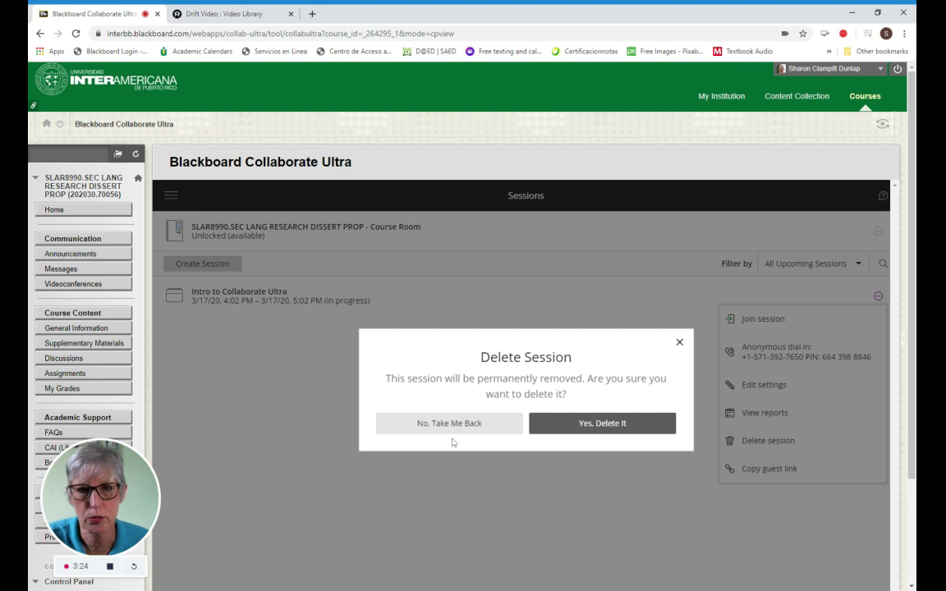
{"action": "left_click", "coordinate": [614, 426]}
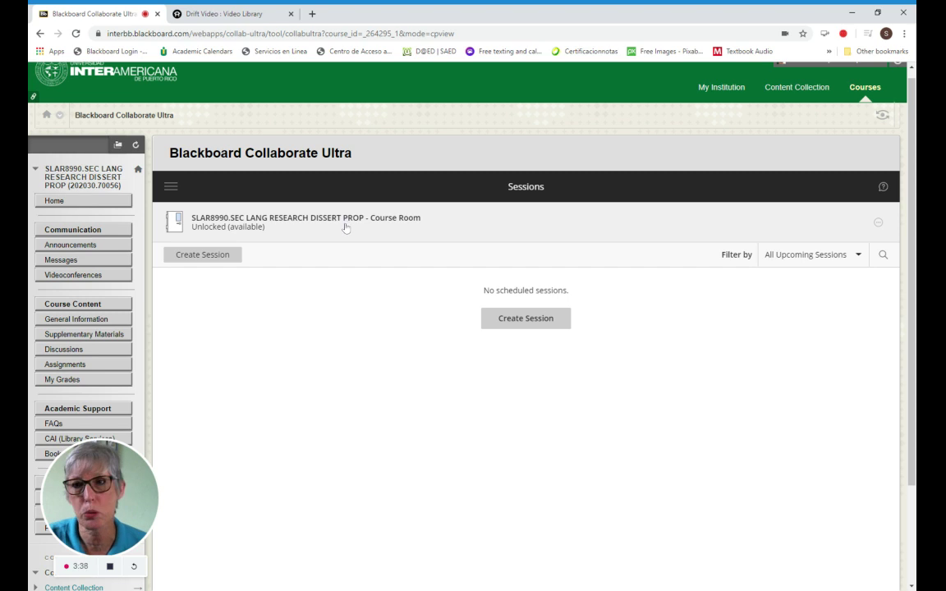
- Review the actions available for the unlocked course room
{"action": "left_click", "coordinate": [880, 224]}
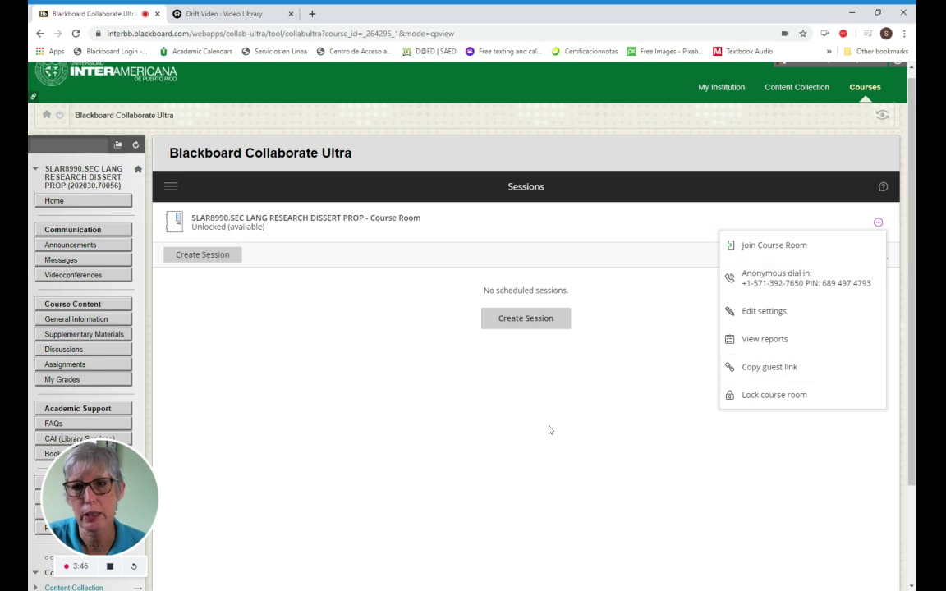
{"action": "left_click", "coordinate": [587, 393]}
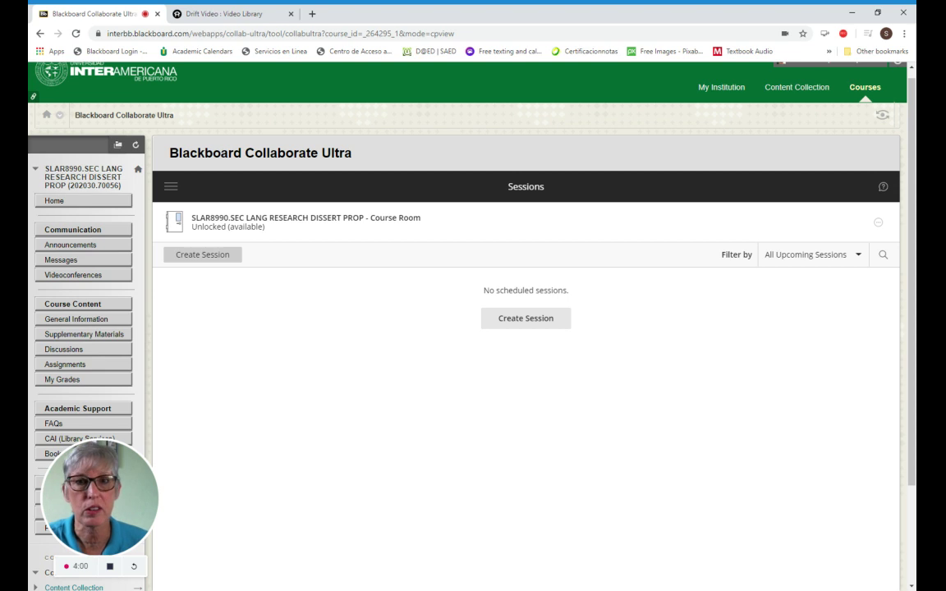
- Create a session named "INTRO TO COLLABORATE ULTRA 2020"
{"action": "left_click", "coordinate": [521, 326]}
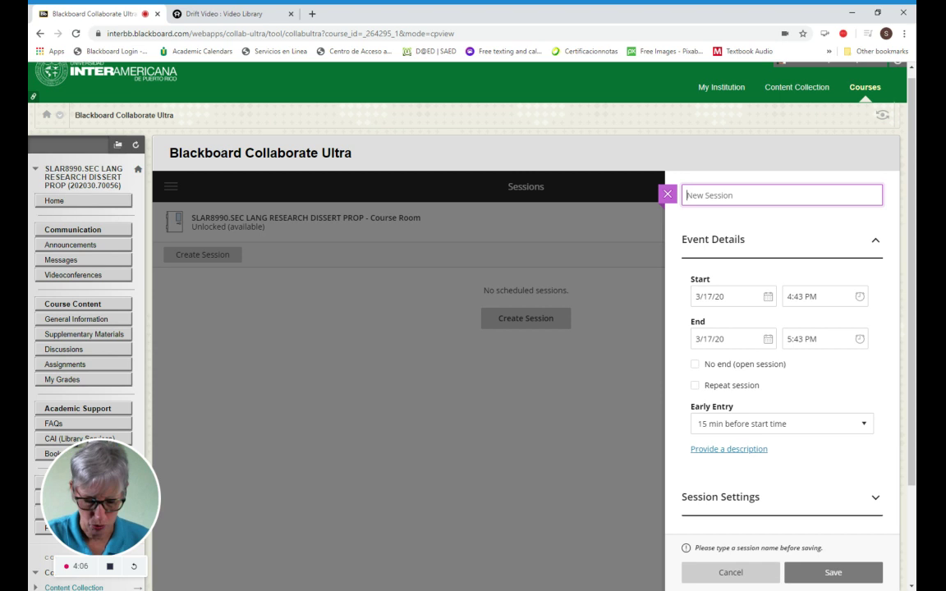
{"action": "type", "text": "Intro"}
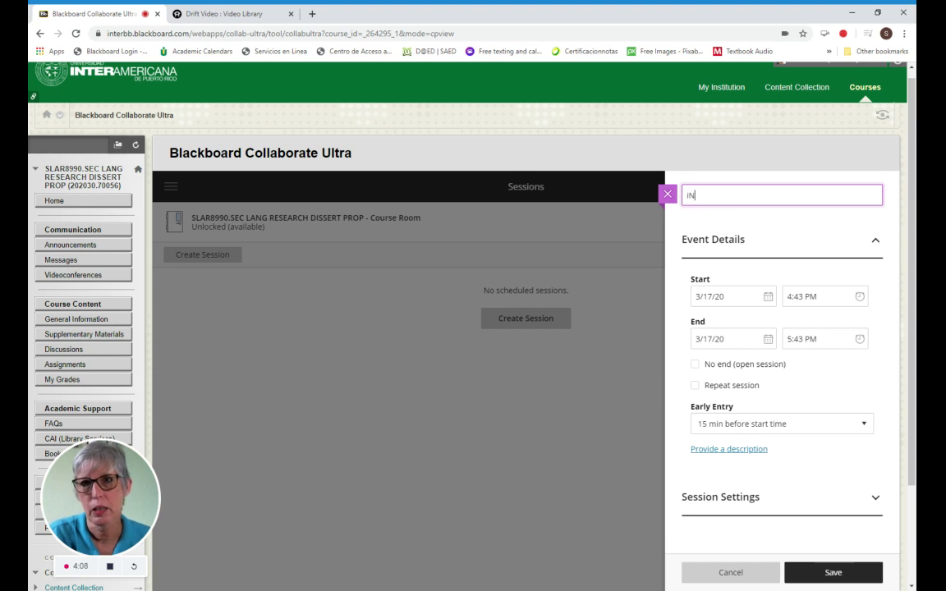
{"action": "key", "text": "BackSpace"}
{"action": "key", "text": "BackSpace"}
{"action": "key", "text": "BackSpace"}
{"action": "key", "text": "BackSpace"}
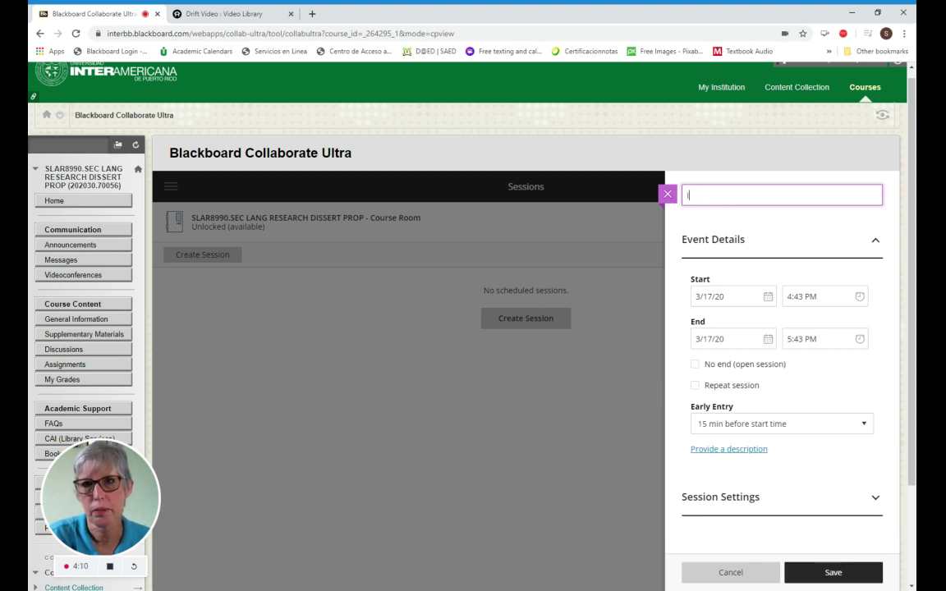
{"action": "type", "text": "NTRO TO CO"}
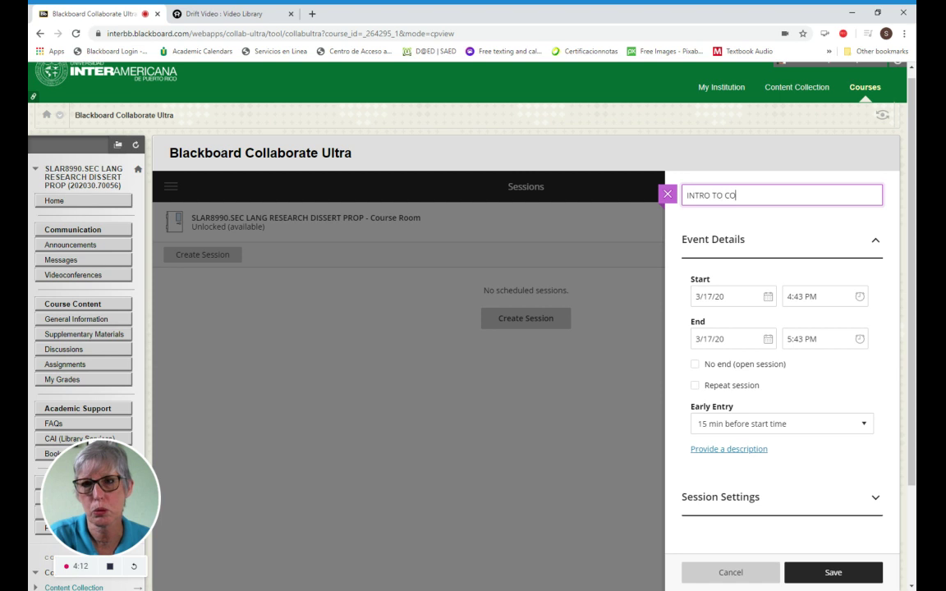
{"action": "type", "text": "LLABORATE ULTRA"}
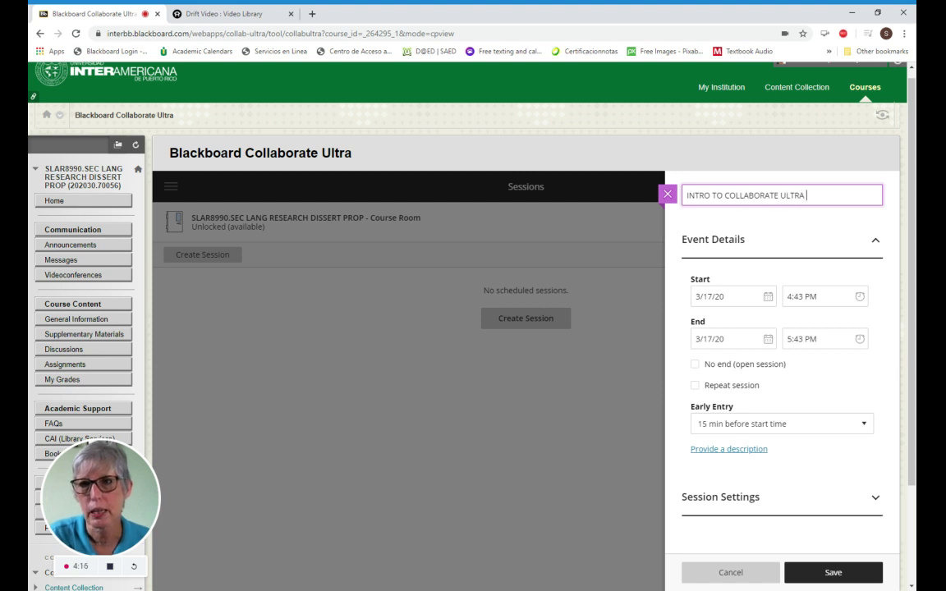
{"action": "type", "text": " 2020"}
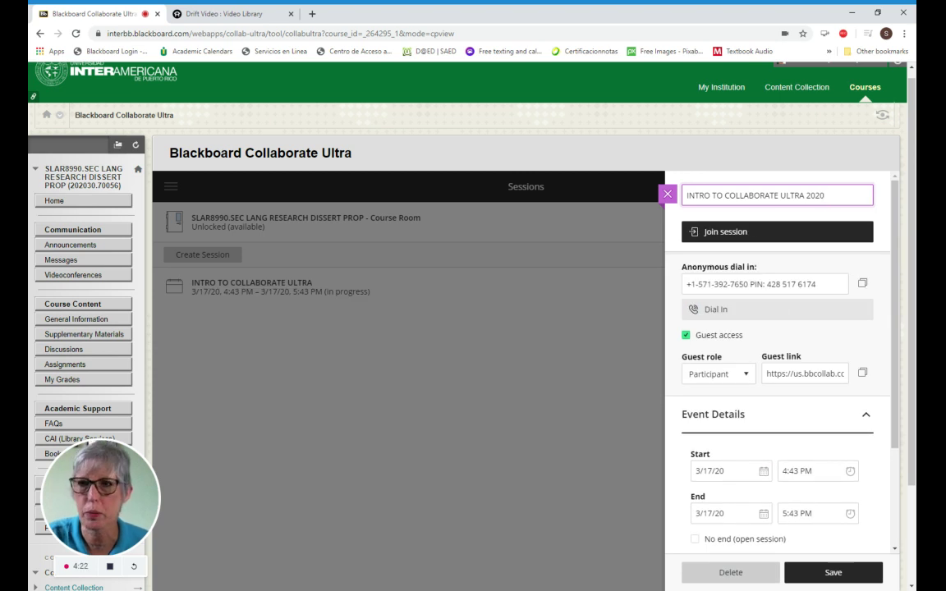
{"action": "key", "text": "shift+Left"}
{"action": "key", "text": "shift+Left"}
{"action": "key", "text": "shift+Left"}
{"action": "key", "text": "shift+Left"}
{"action": "key", "text": "shift+Left"}
{"action": "key", "text": "shift+Left"}
{"action": "key", "text": "shift+Left"}
{"action": "key", "text": "shift+Right"}
{"action": "key", "text": "shift+Right"}
{"action": "key", "text": "shift+Right"}
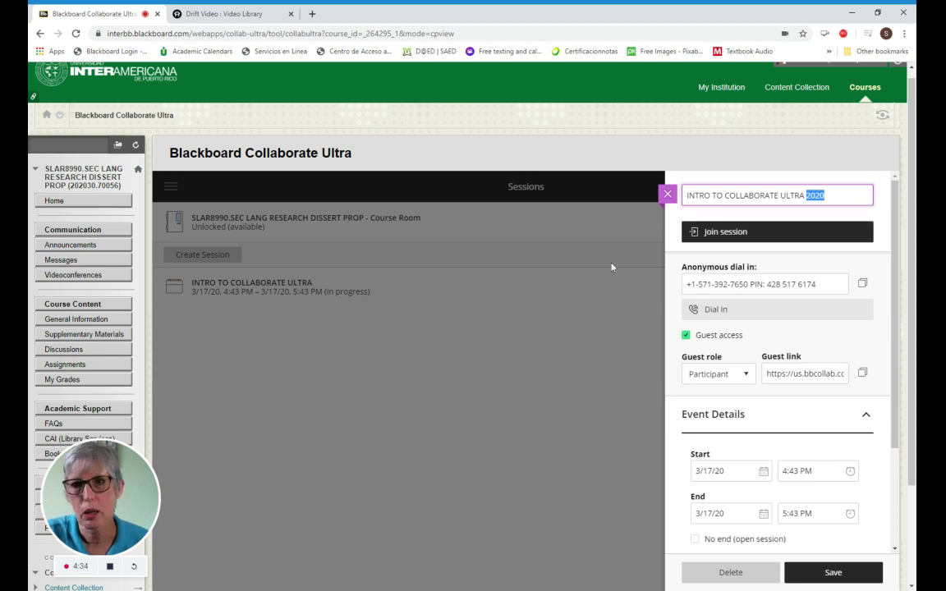
- Review the session's guest access, guest role and link, start and end times, and early entry options
{"action": "scroll", "coordinate": [604, 296], "scroll_direction": "down", "scroll_amount": 1}
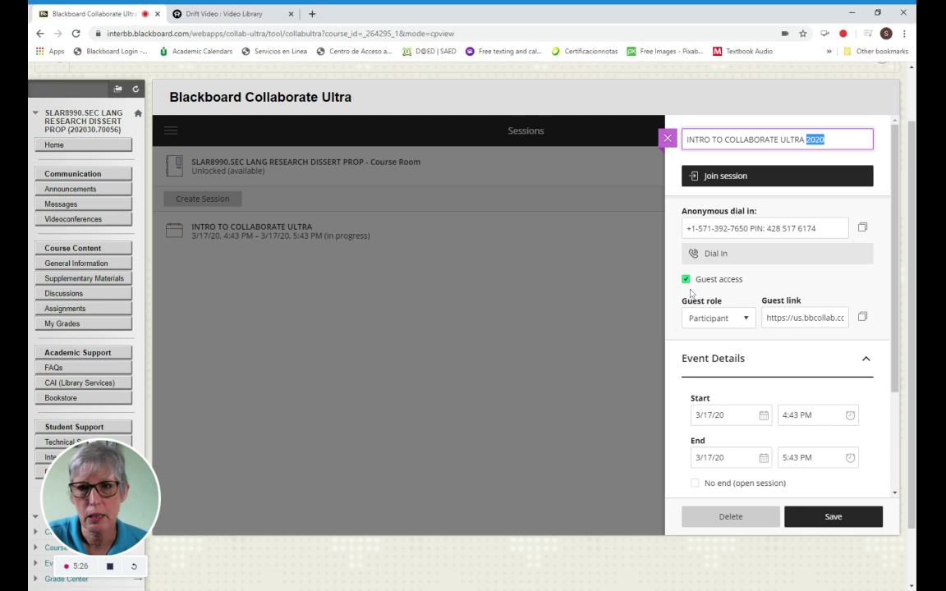
{"action": "scroll", "coordinate": [721, 294], "scroll_direction": "down", "scroll_amount": 1}
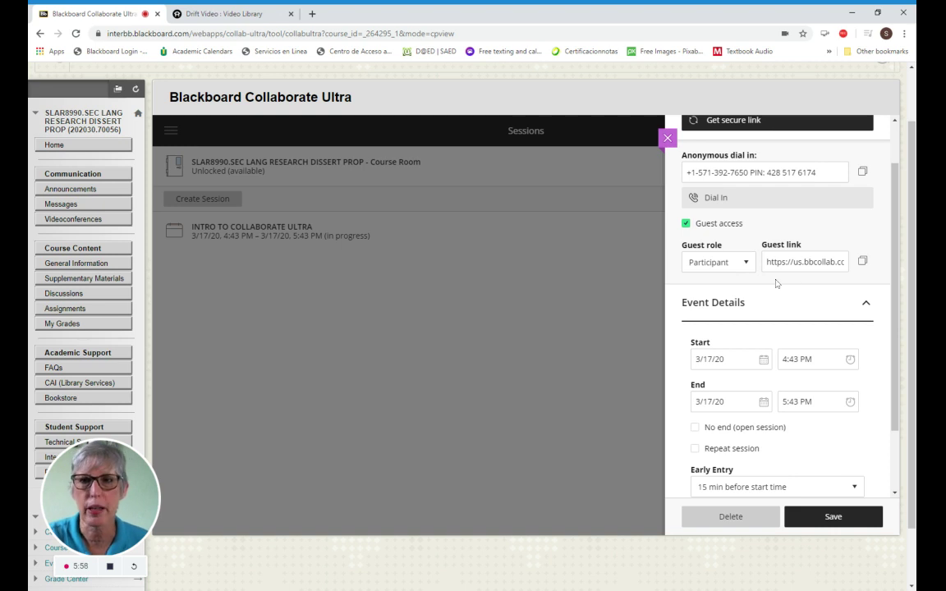
{"action": "scroll", "coordinate": [370, 300], "scroll_direction": "down", "scroll_amount": 1}
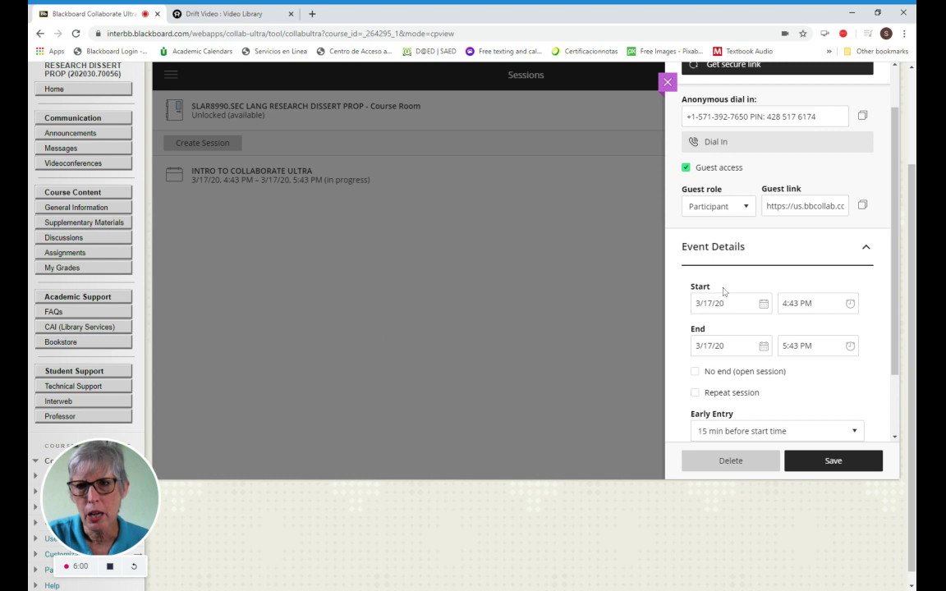
{"action": "scroll", "coordinate": [573, 298], "scroll_direction": "down", "scroll_amount": 1}
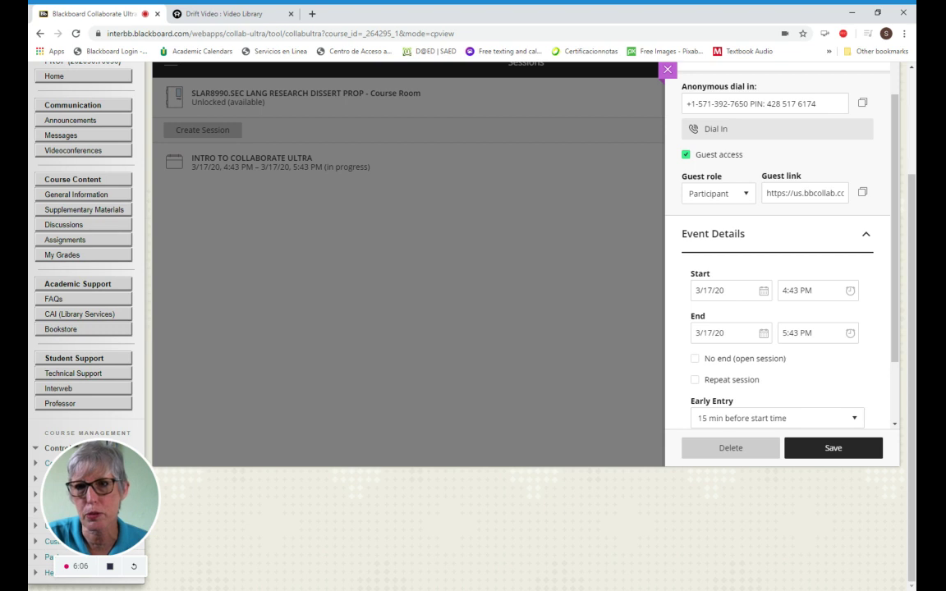
{"action": "scroll", "coordinate": [789, 361], "scroll_direction": "down", "scroll_amount": 1}
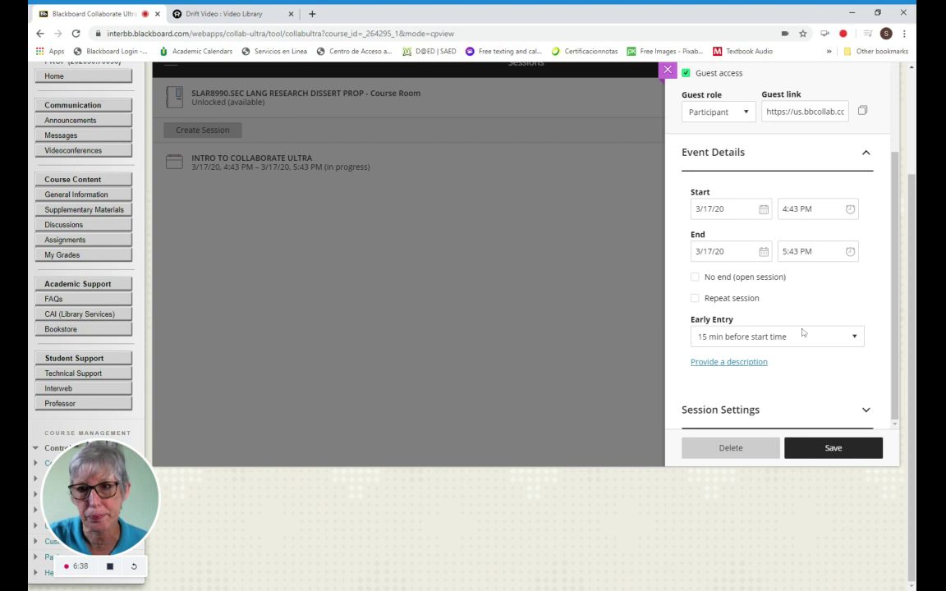
{"action": "left_click", "coordinate": [856, 340]}
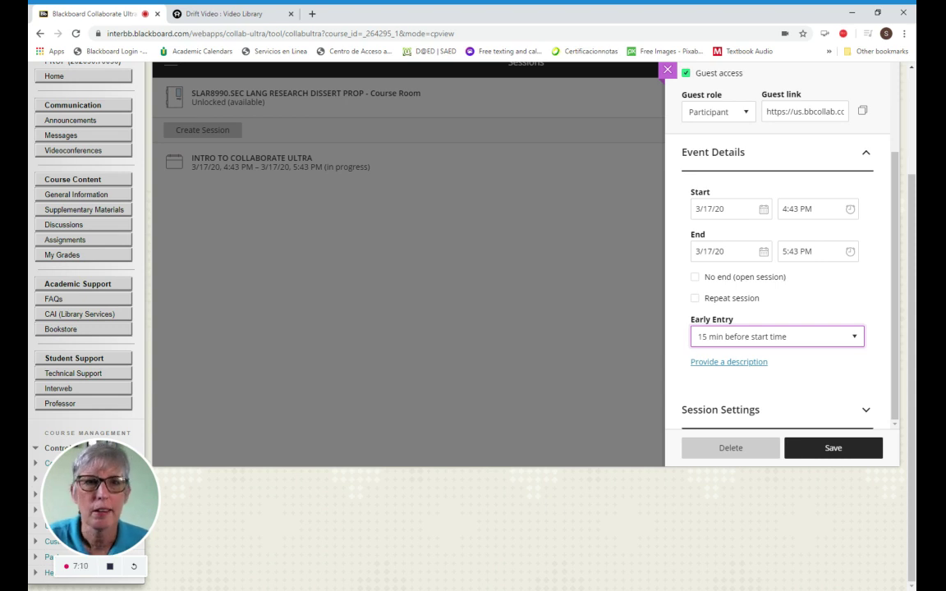
- Allow recording downloads in the session settings, review the attendee role and participant permissions, and save the session
{"action": "left_click", "coordinate": [867, 413]}
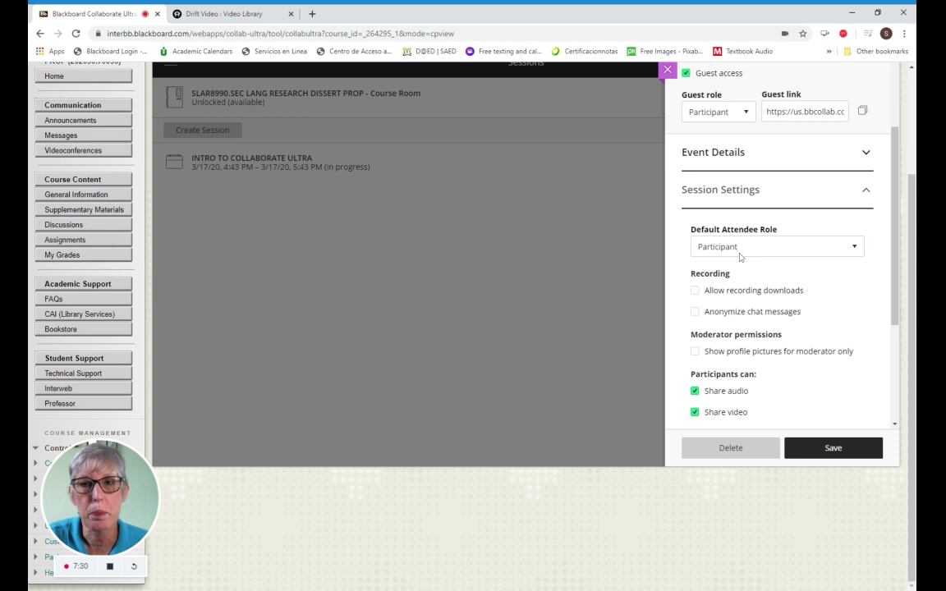
{"action": "left_click", "coordinate": [855, 247]}
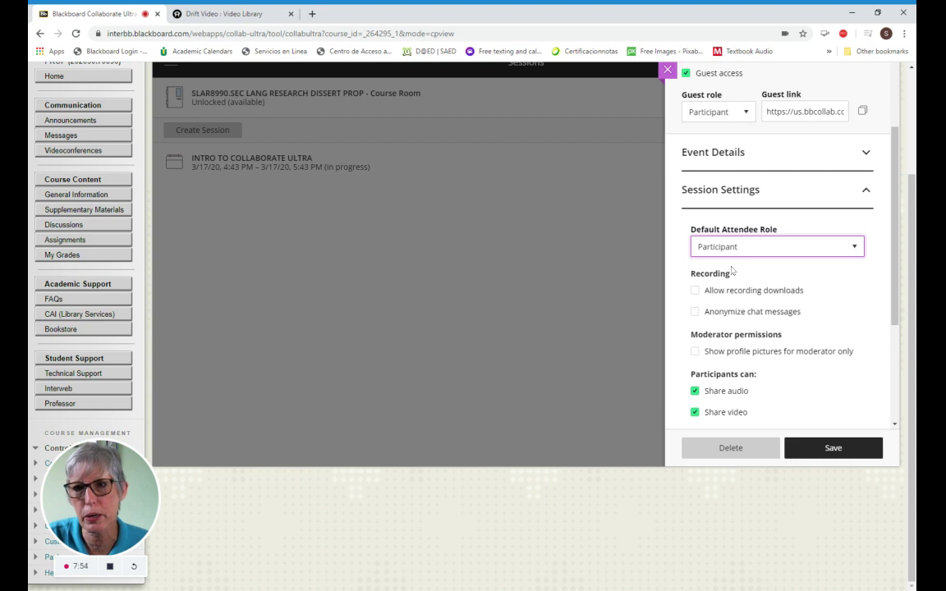
{"action": "left_click", "coordinate": [695, 292]}
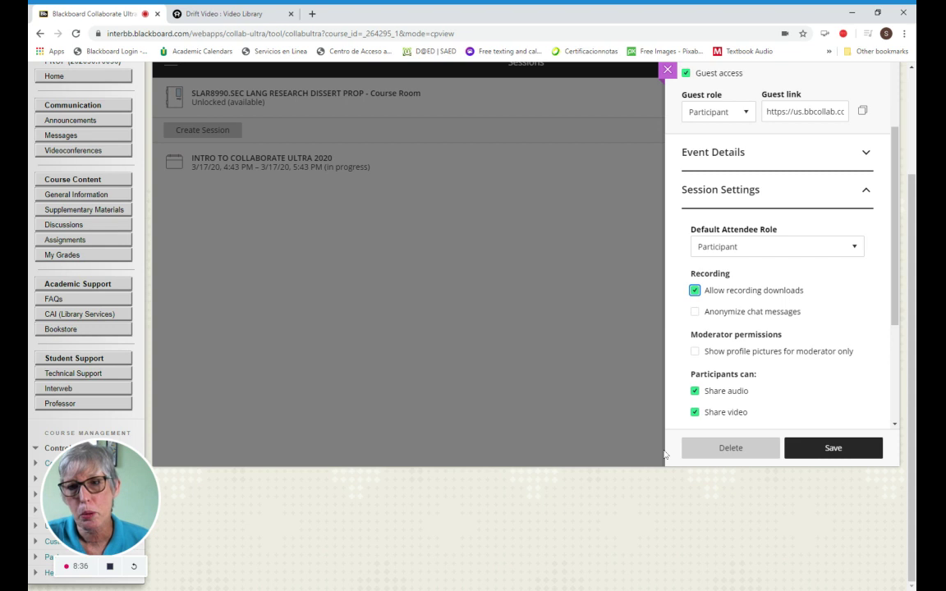
{"action": "scroll", "coordinate": [827, 381], "scroll_direction": "down", "scroll_amount": 2}
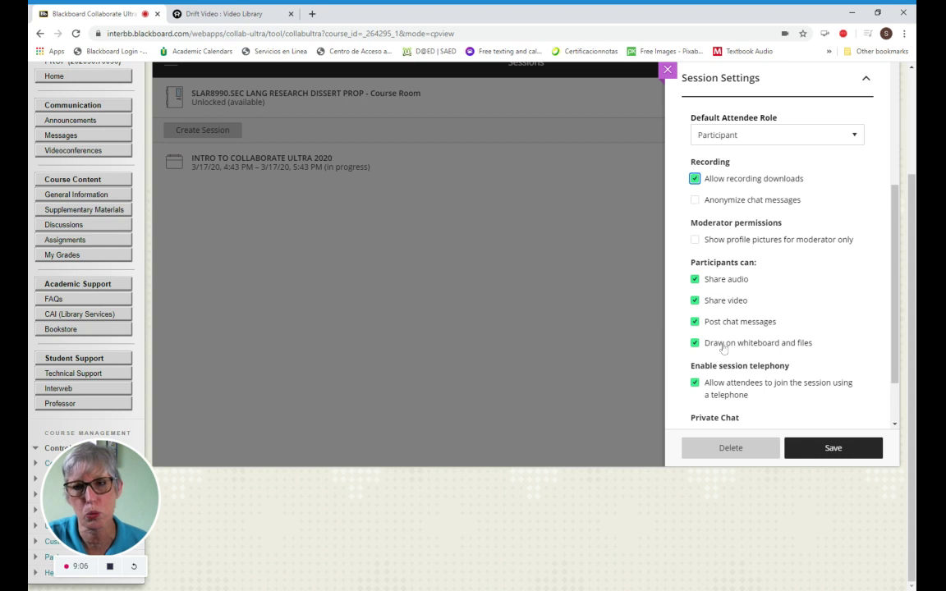
{"action": "scroll", "coordinate": [718, 393], "scroll_direction": "down", "scroll_amount": 1}
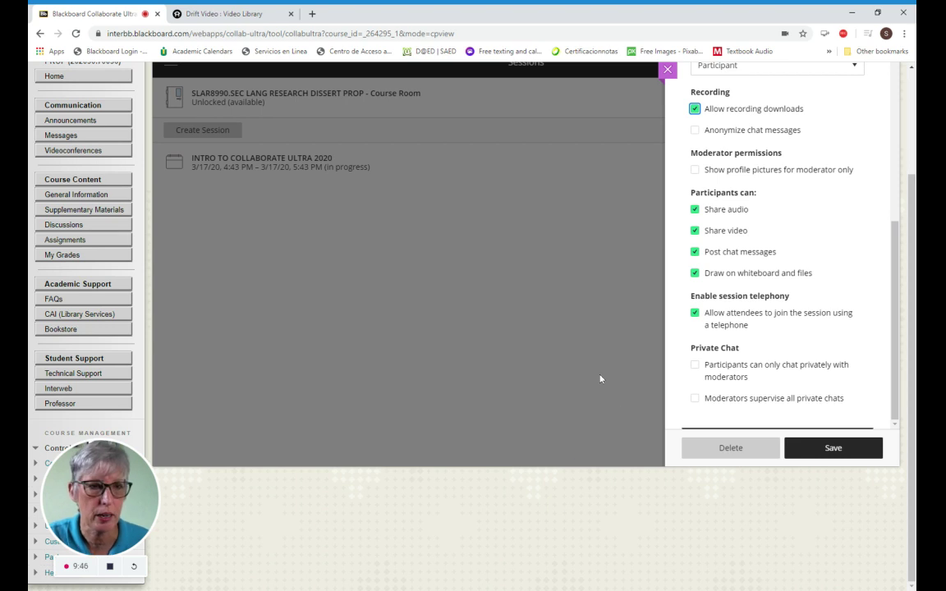
{"action": "left_click", "coordinate": [835, 449]}
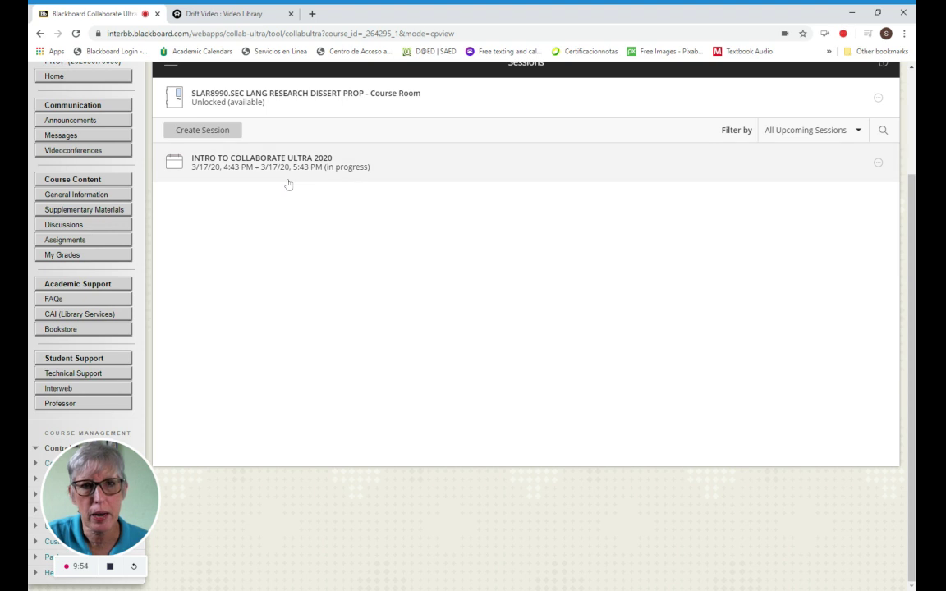
- Open the details of the INTRO TO COLLABORATE ULTRA 2020 session and join it
{"action": "left_click", "coordinate": [878, 164]}
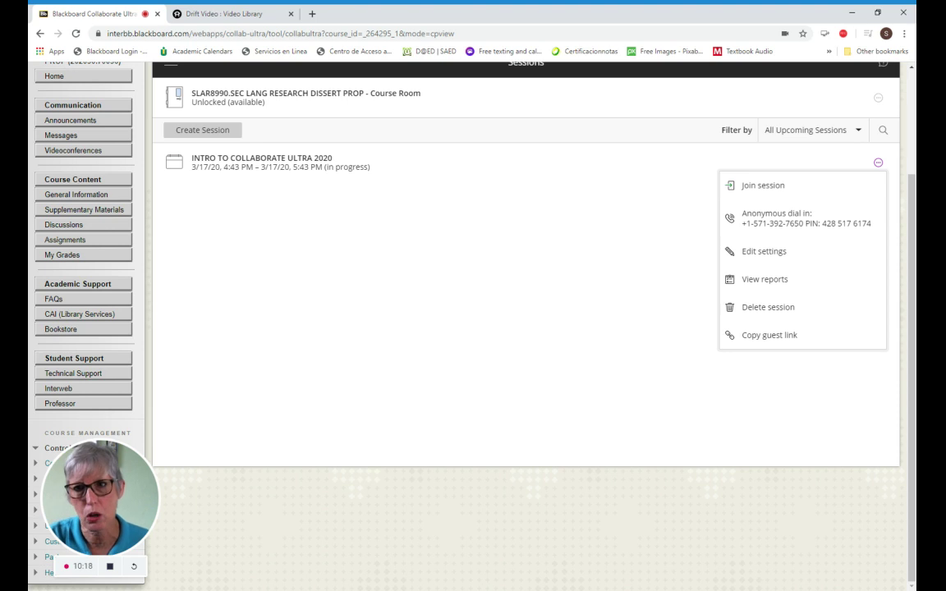
{"action": "left_click", "coordinate": [251, 164]}
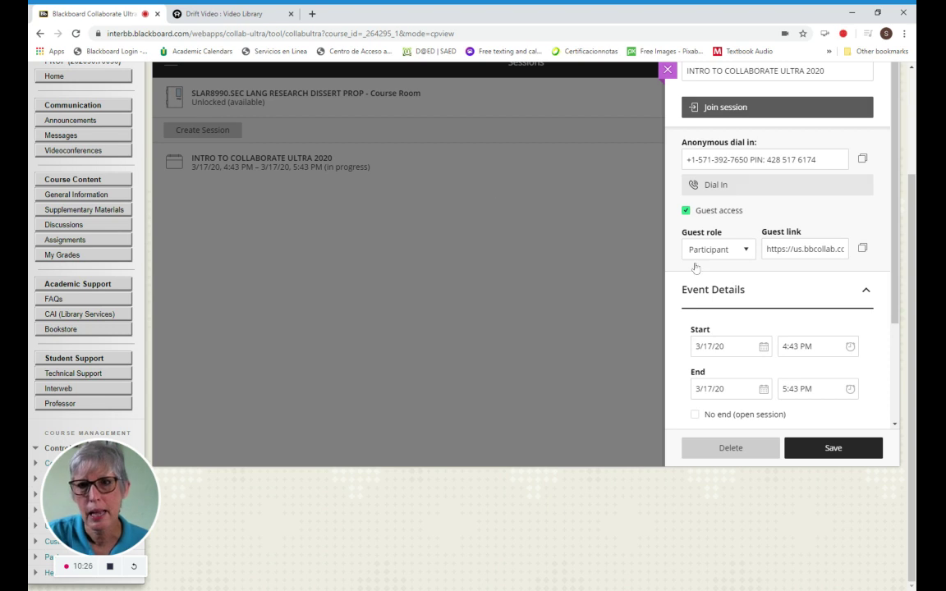
{"action": "left_click", "coordinate": [725, 112]}
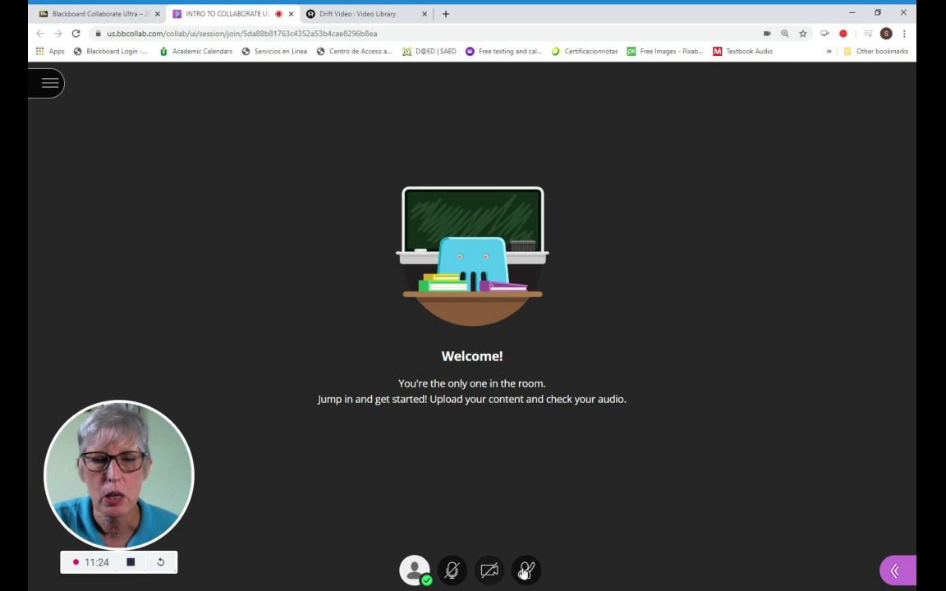
- Open the moderator's own status and feedback options in the room and check the connection quality
{"action": "left_click", "coordinate": [413, 572]}
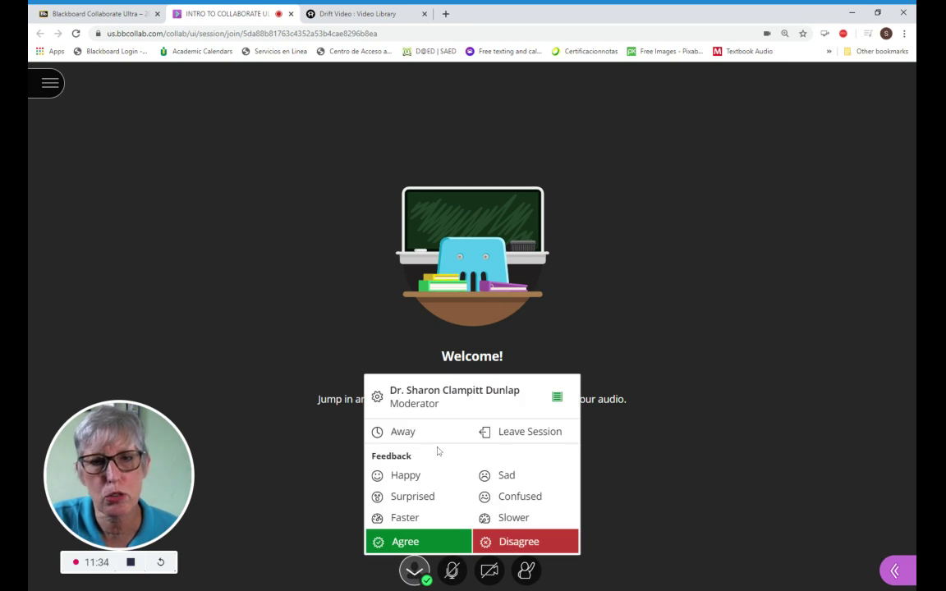
{"action": "mouse_move", "coordinate": [557, 402]}
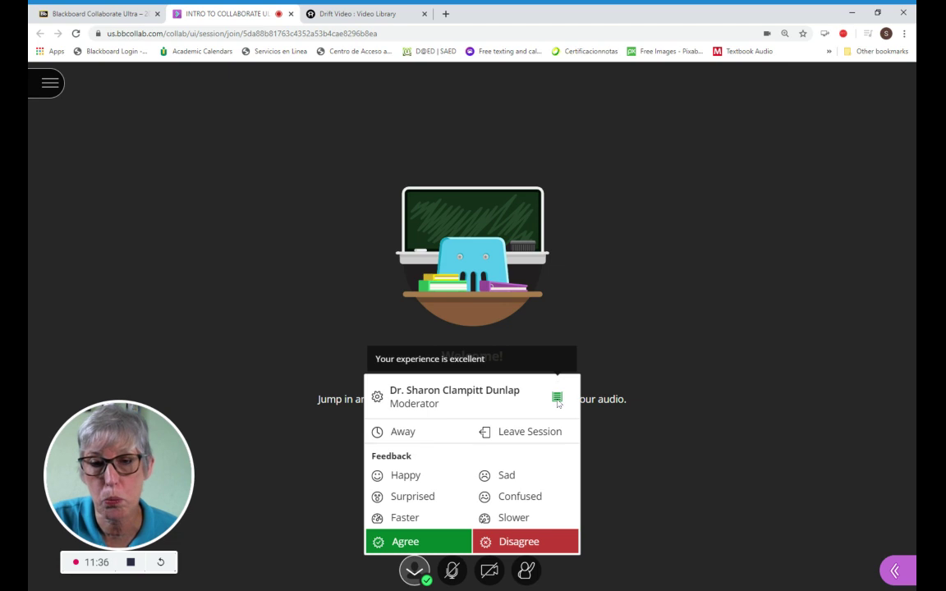